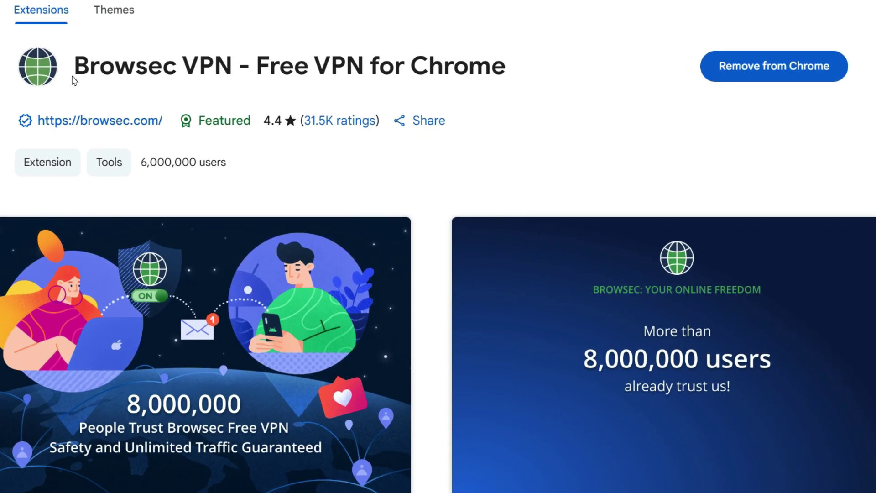
{"action": "left_click_drag", "start_coordinate": [74, 66], "coordinate": [513, 67]}
{"action": "left_click", "coordinate": [507, 97]}
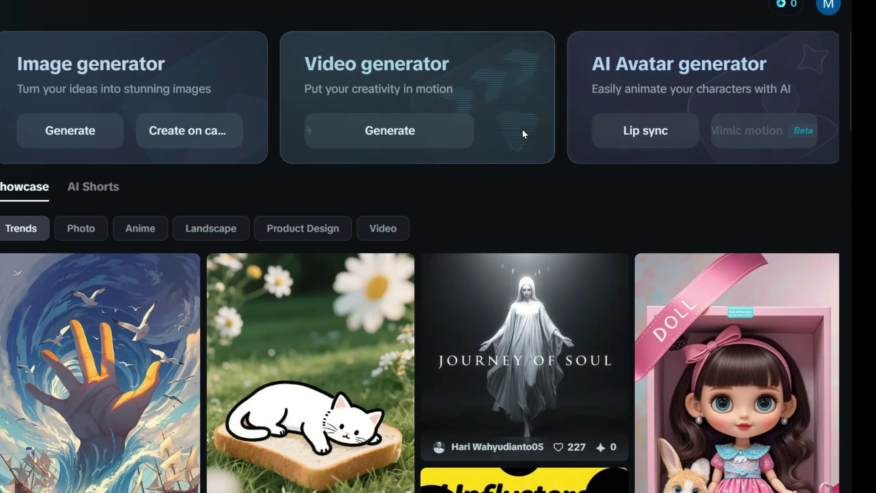
Open the video generator and upload 1.jpg as the first frame for an image-prompt video.
{"action": "left_click", "coordinate": [389, 132]}
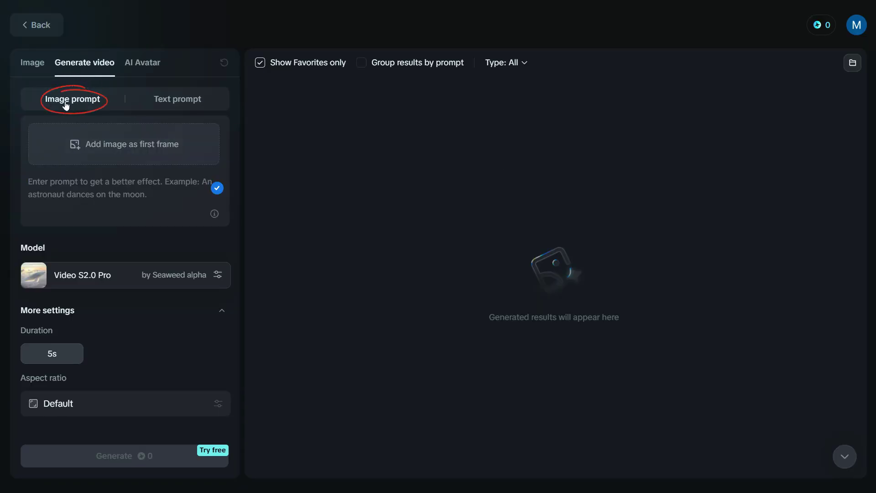
{"action": "left_click", "coordinate": [110, 144]}
{"action": "left_click", "coordinate": [202, 144]}
{"action": "double_click", "coordinate": [201, 142]}
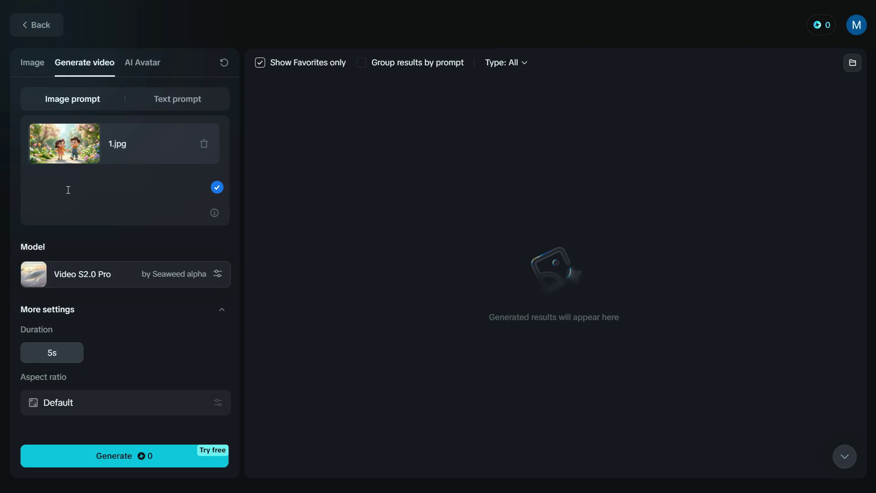
Enter the prompt "Boy talking, girl smiling" for the uploaded image, generate the video and preview it.
{"action": "type", "text": "Boy talking, girl smiling"}
{"action": "left_click", "coordinate": [128, 462]}
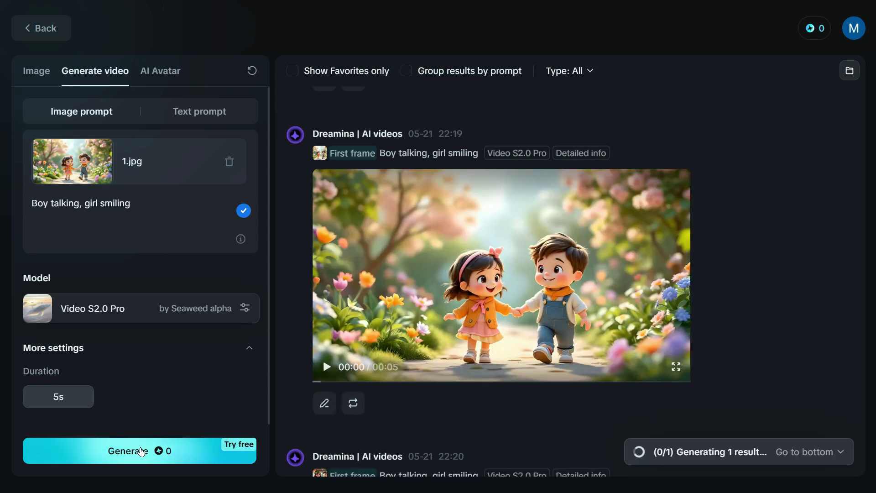
{"action": "mouse_move", "coordinate": [401, 321]}
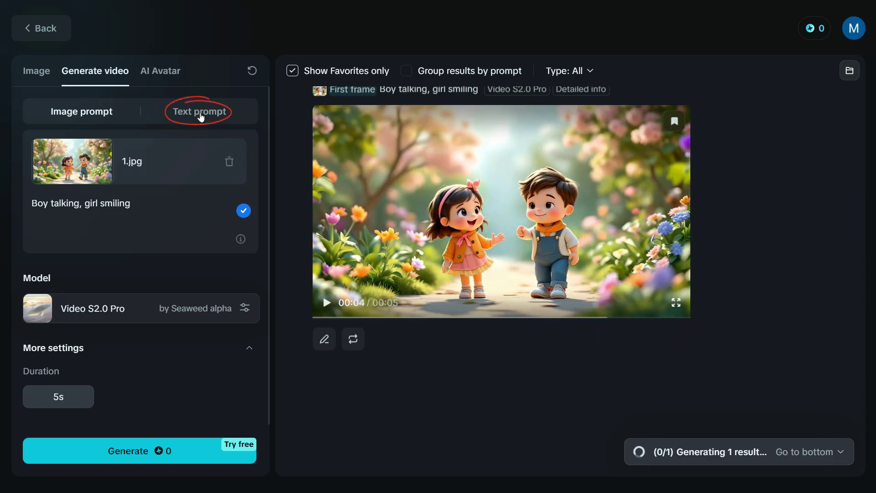
Switch to text-prompt generation and replace the prompt with "Beautiful woman, wearing jeans and jacket, walking on the street".
{"action": "left_click", "coordinate": [203, 115]}
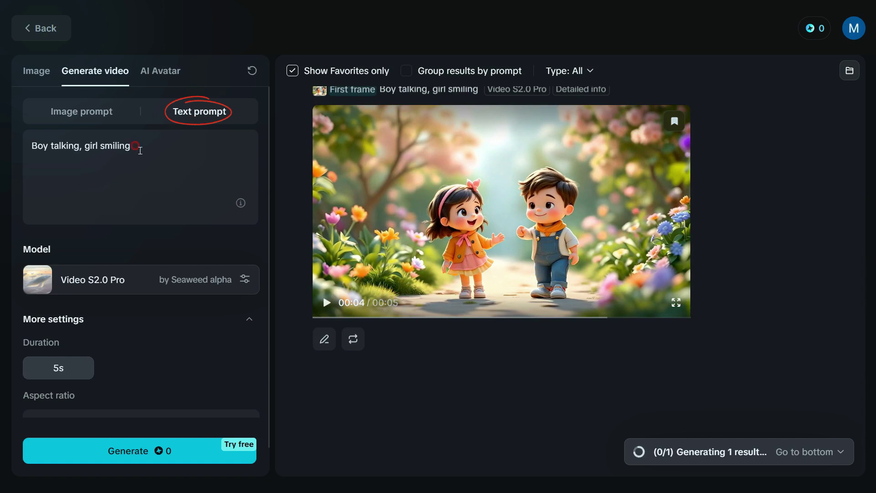
{"action": "left_click_drag", "start_coordinate": [137, 147], "coordinate": [22, 146]}
{"action": "key", "text": "BackSpace"}
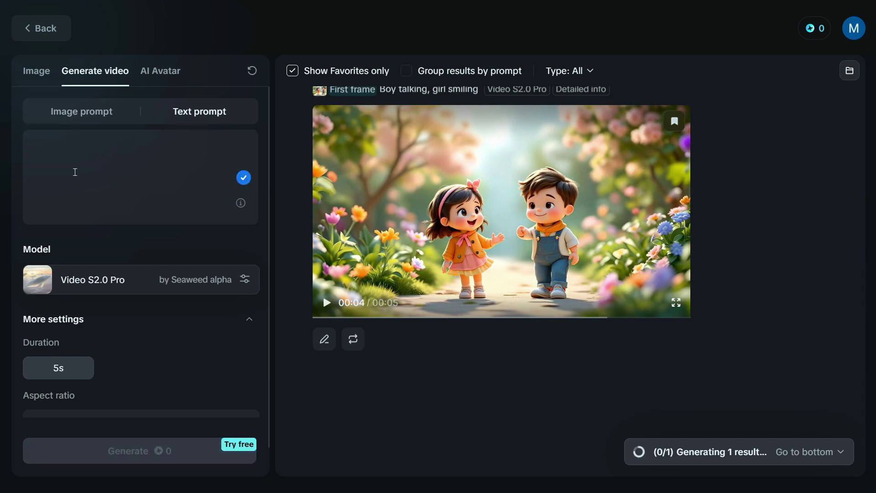
{"action": "type", "text": "Beautiful woman, wearing jeans and jacket, walking on the street"}
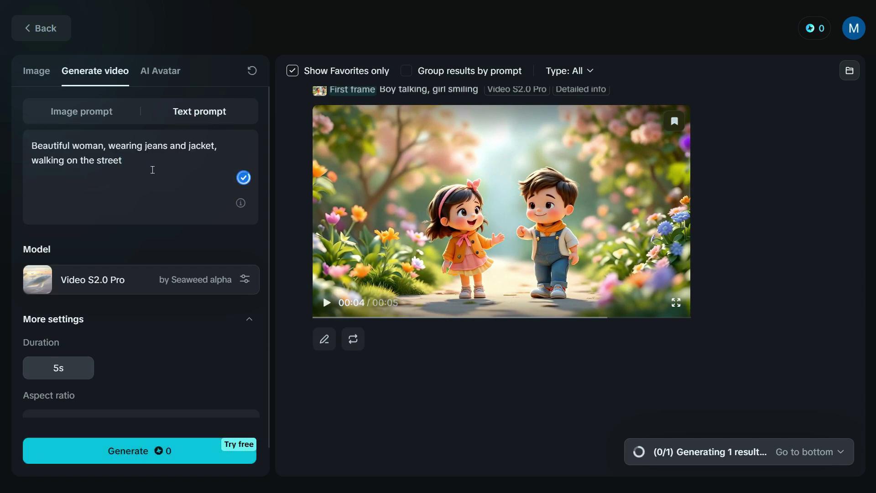
Set the aspect ratio to 16:9 and generate the video from the text prompt.
{"action": "scroll", "coordinate": [98, 326], "scroll_direction": "down", "scroll_amount": 1}
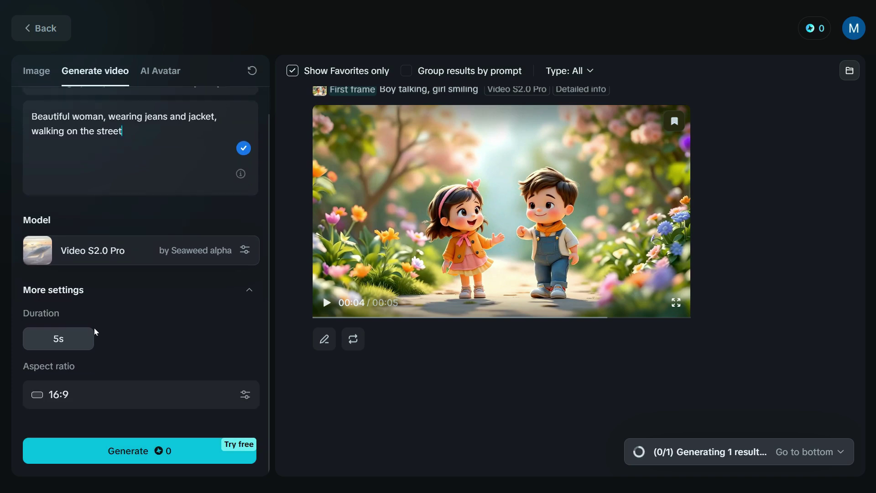
{"action": "left_click", "coordinate": [231, 395]}
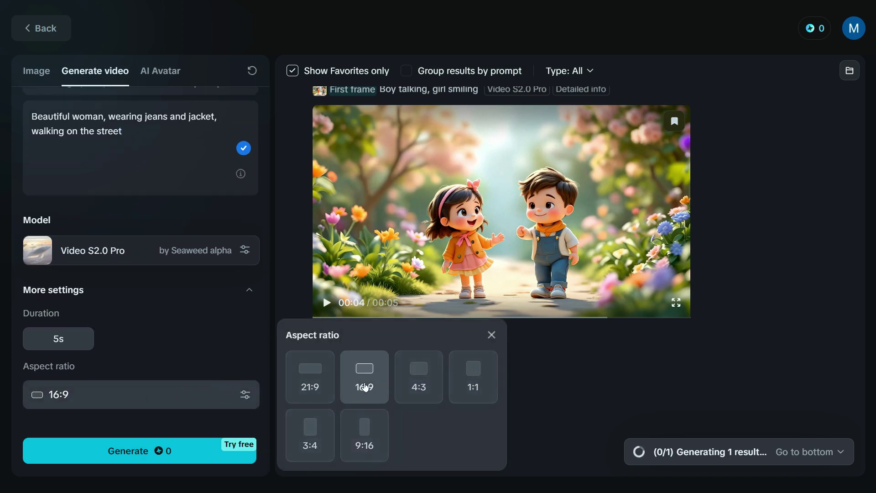
{"action": "left_click", "coordinate": [153, 453]}
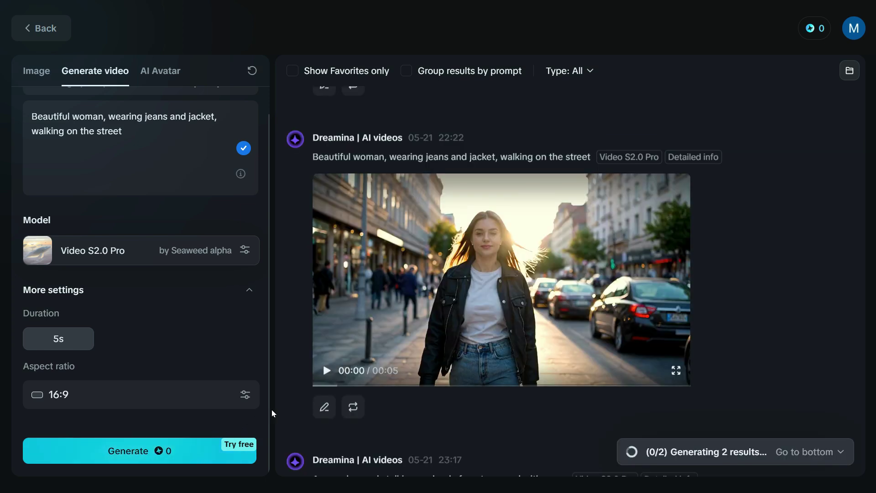
Play the generated video of the walking woman, view it in full screen and return to the results.
{"action": "left_click", "coordinate": [327, 371]}
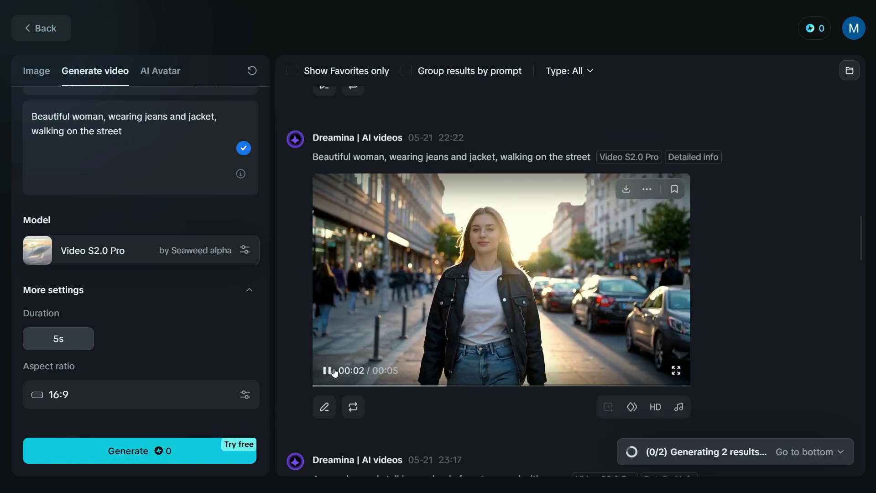
{"action": "left_click", "coordinate": [677, 370]}
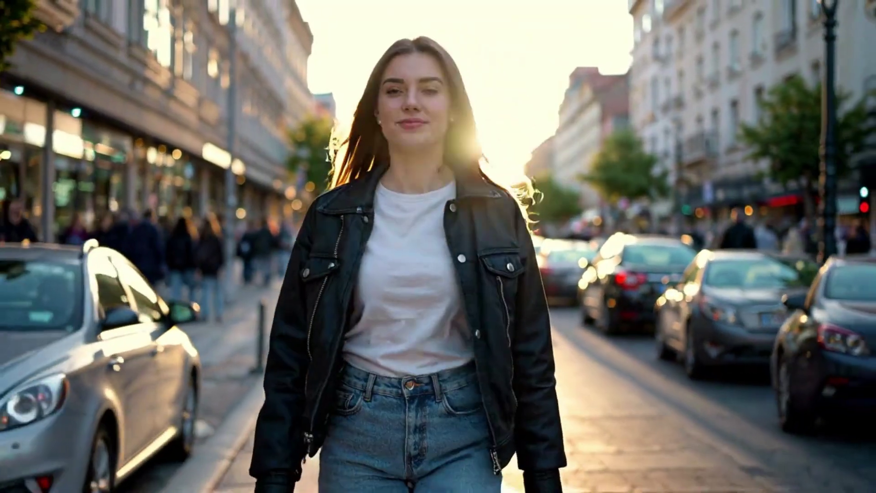
{"action": "key", "text": "Escape"}
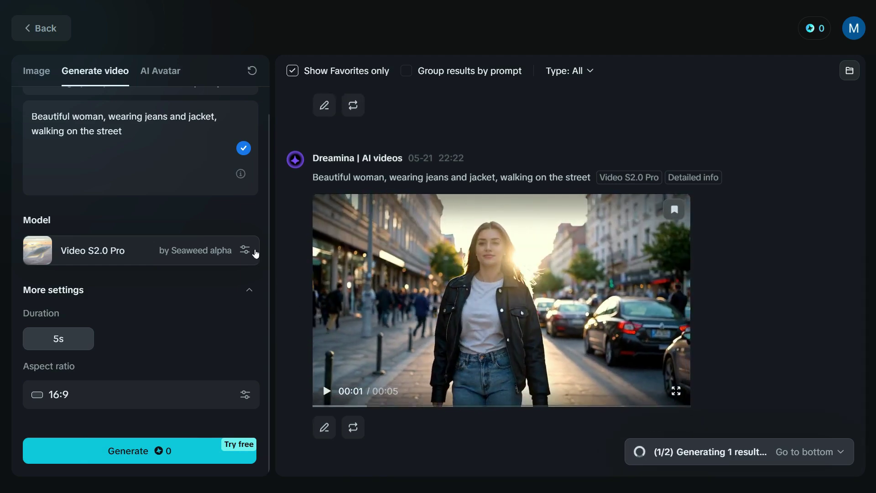
Replace the prompt with "A snow leopard stalking, a cloudy forest covered with snow", generate the video and play it.
{"action": "scroll", "coordinate": [142, 198], "scroll_direction": "up", "scroll_amount": 1}
{"action": "left_click_drag", "start_coordinate": [128, 167], "coordinate": [6, 137]}
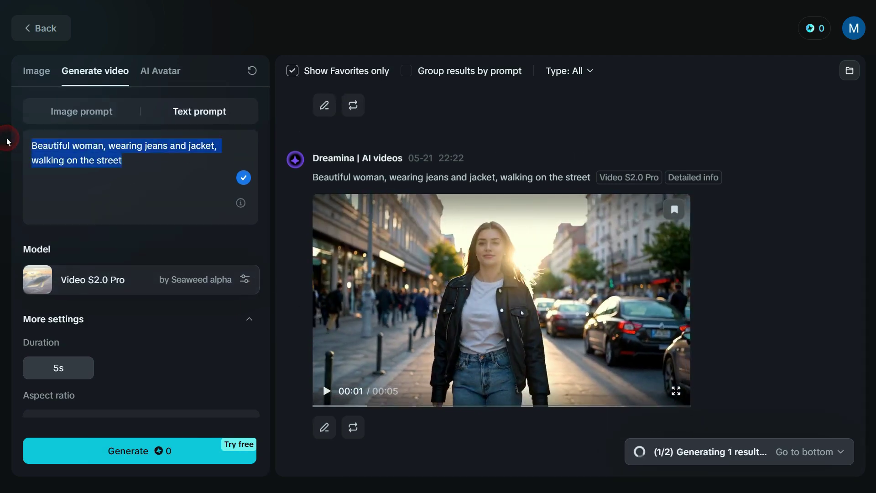
{"action": "type", "text": "A snow leopard stalking, a cloudy forest covered with snow"}
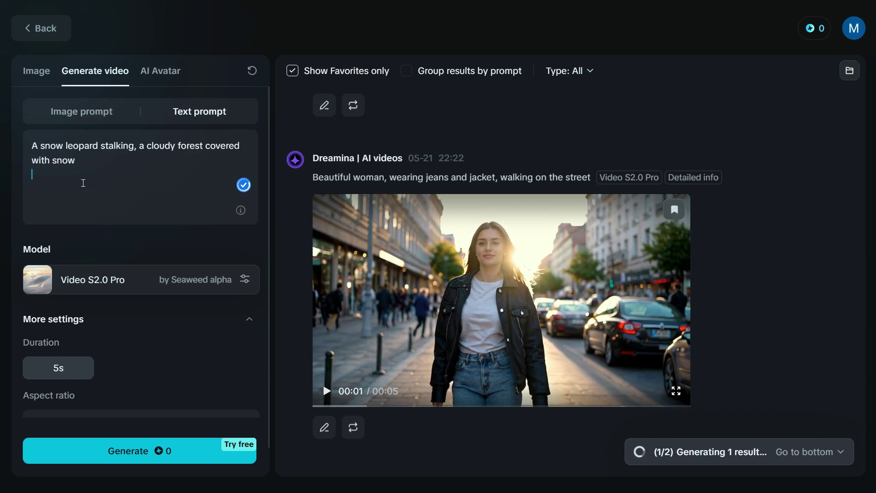
{"action": "key", "text": "BackSpace"}
{"action": "scroll", "coordinate": [153, 357], "scroll_direction": "down", "scroll_amount": 1}
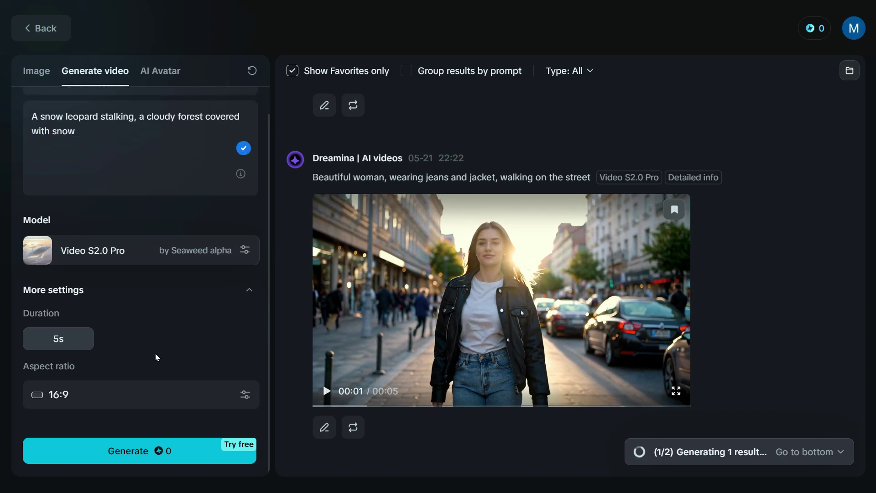
{"action": "left_click", "coordinate": [139, 452]}
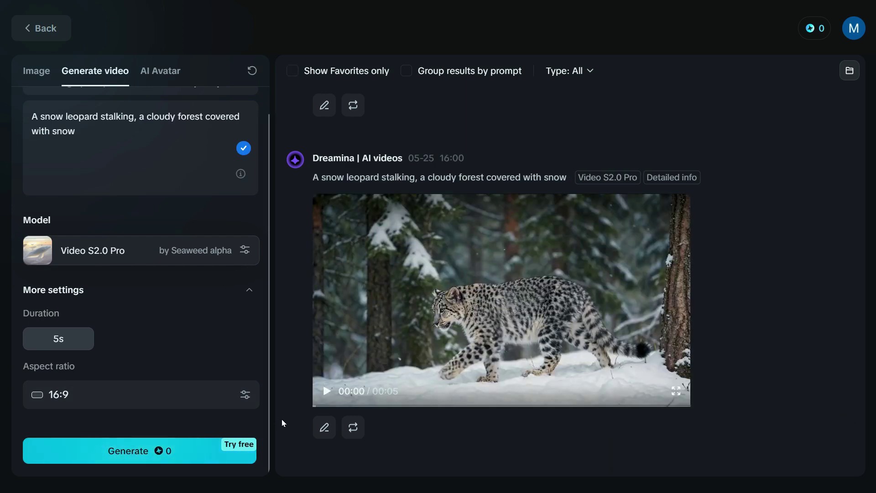
{"action": "left_click", "coordinate": [327, 391]}
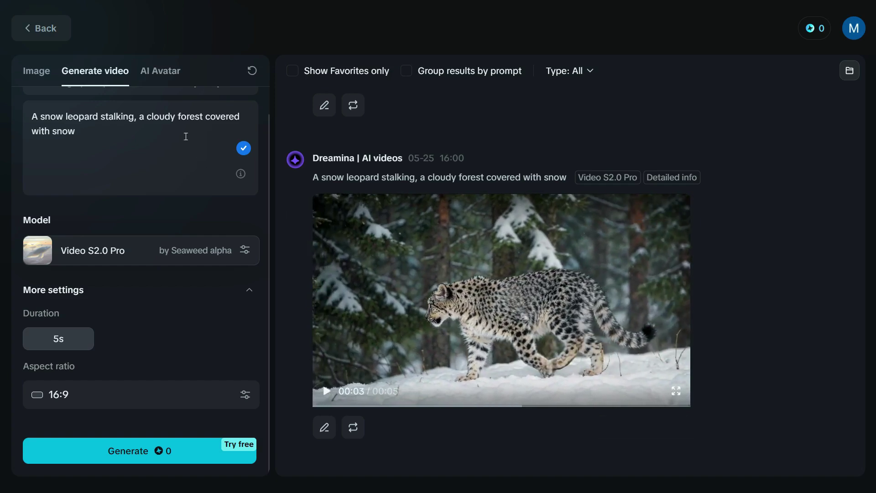
Switch to the AI Avatar generator and upload the picture of the woman in the Tech Advent shirt as character image.
{"action": "scroll", "coordinate": [172, 114], "scroll_direction": "up", "scroll_amount": 1}
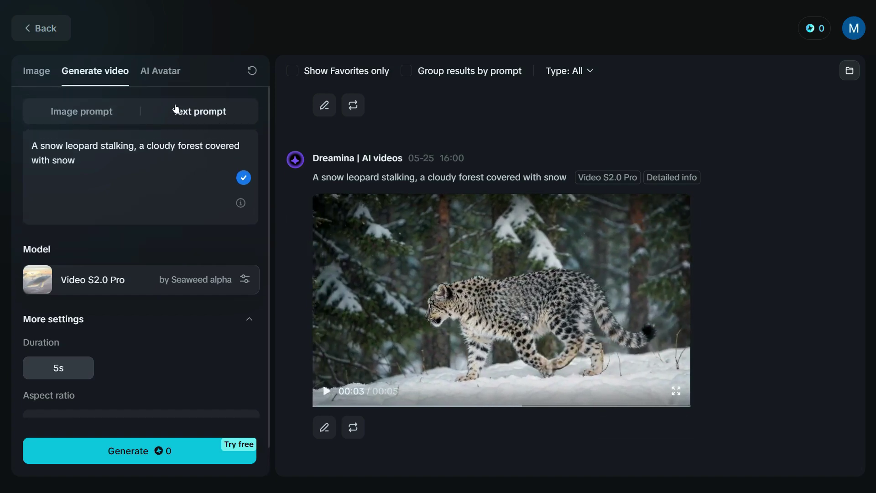
{"action": "left_click", "coordinate": [161, 73]}
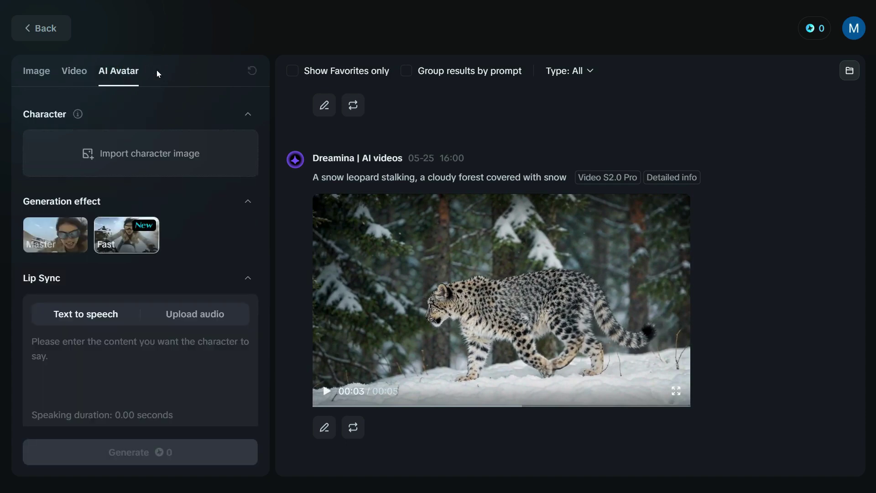
{"action": "mouse_move", "coordinate": [125, 157]}
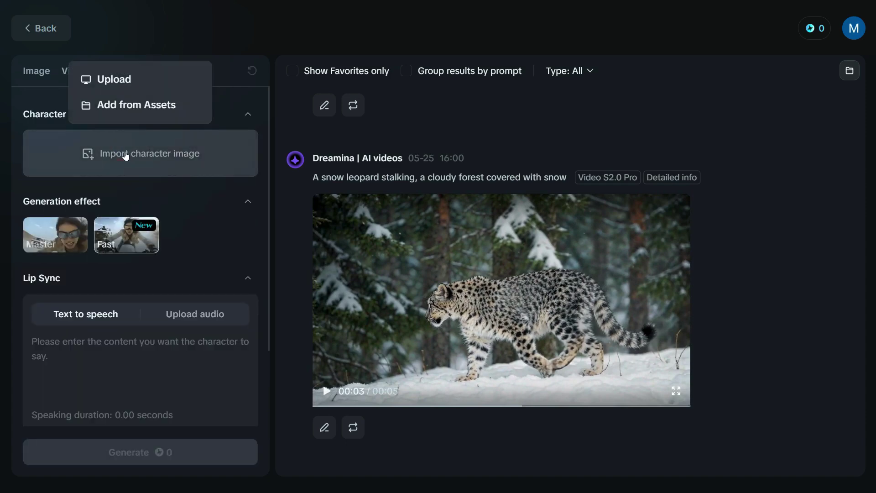
{"action": "left_click", "coordinate": [124, 82]}
{"action": "double_click", "coordinate": [284, 152]}
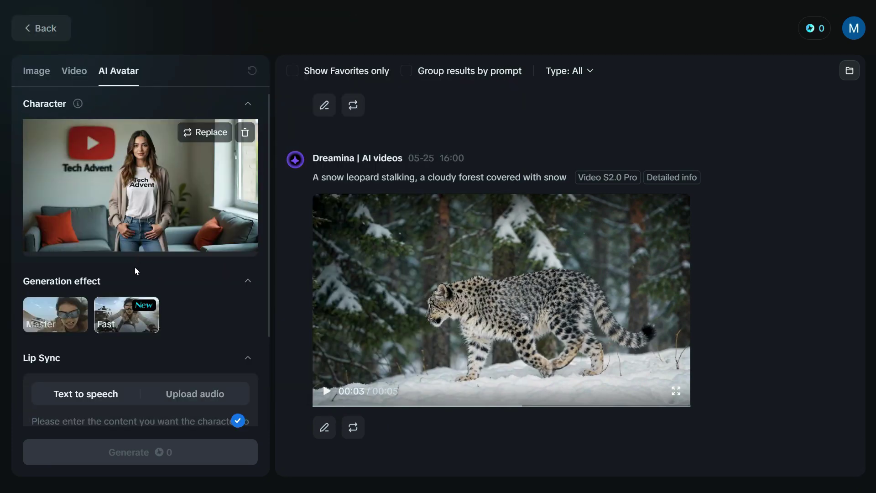
Compare the Master and Fast generation effects and select Master for the avatar.
{"action": "mouse_move", "coordinate": [44, 318]}
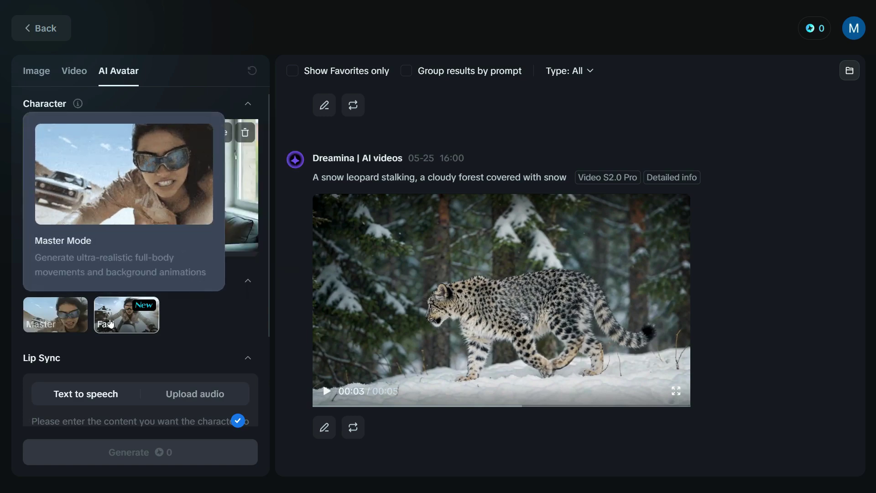
{"action": "mouse_move", "coordinate": [111, 323]}
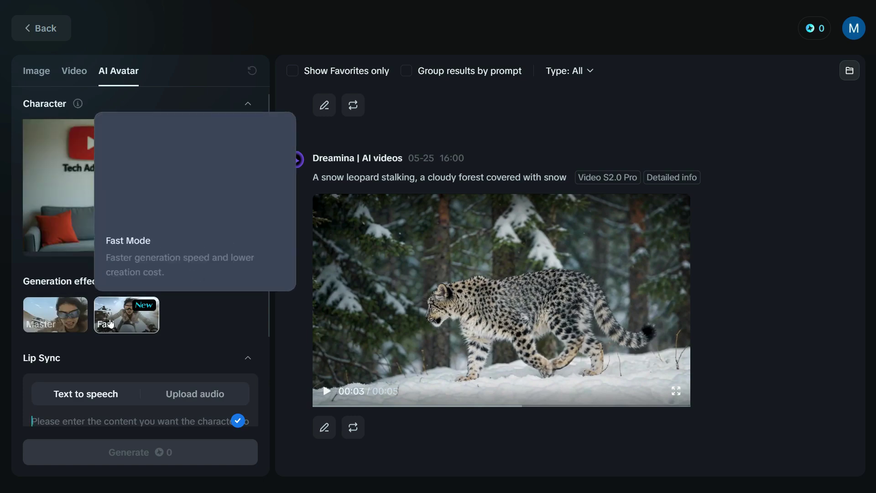
{"action": "left_click", "coordinate": [69, 319]}
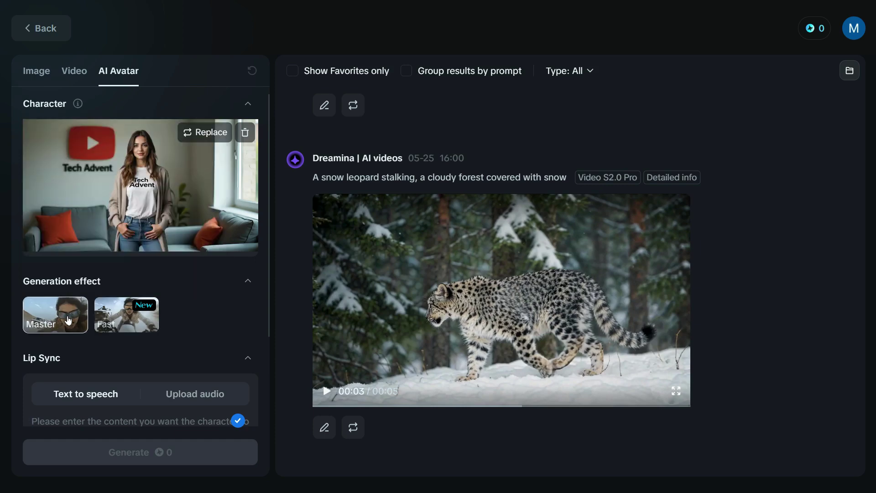
Paste a text-to-speech script asking viewers to give a thumbs up, like, share, subscribe to the YouTube channel and turn on the notification bell.
{"action": "scroll", "coordinate": [186, 321], "scroll_direction": "down", "scroll_amount": 3}
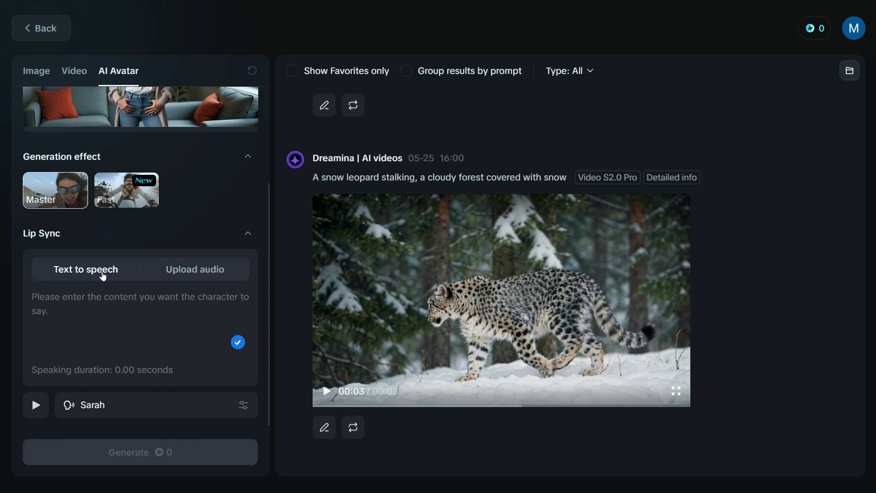
{"action": "left_click", "coordinate": [60, 308]}
{"action": "key", "text": "ctrl+v"}
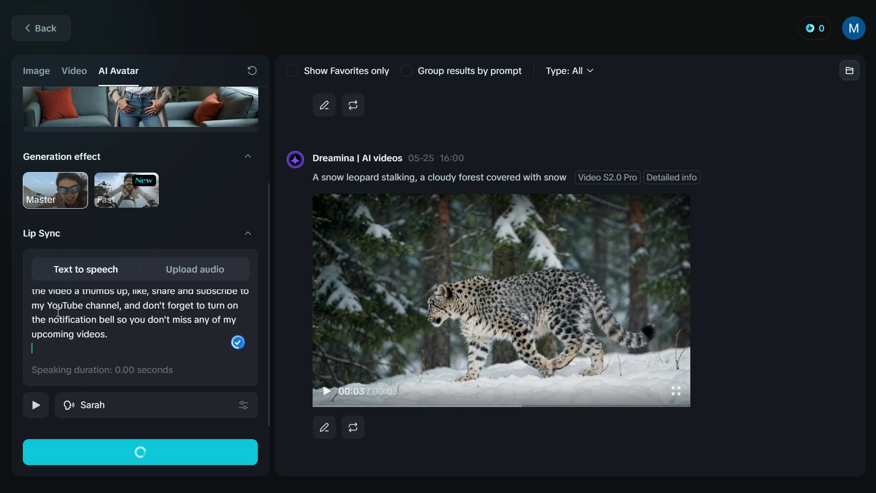
{"action": "key", "text": "BackSpace"}
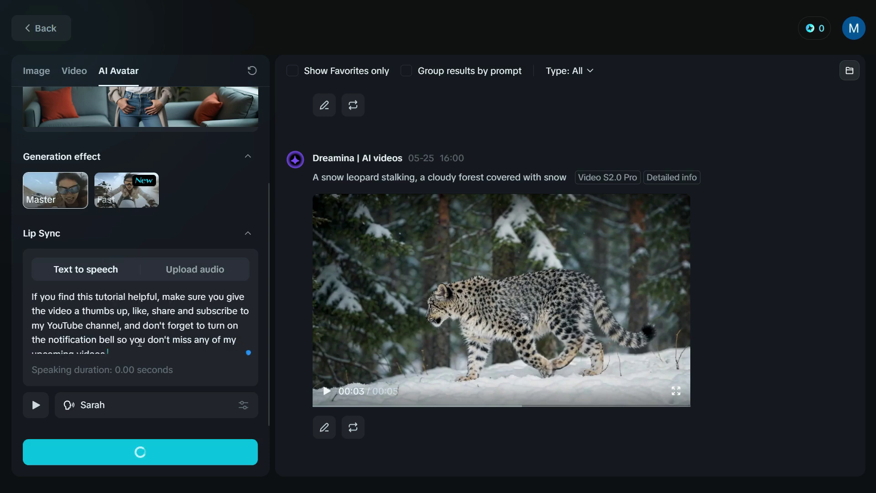
Browse the available voices, filter them to female ones, and close the list keeping the Sarah voice.
{"action": "left_click", "coordinate": [234, 407]}
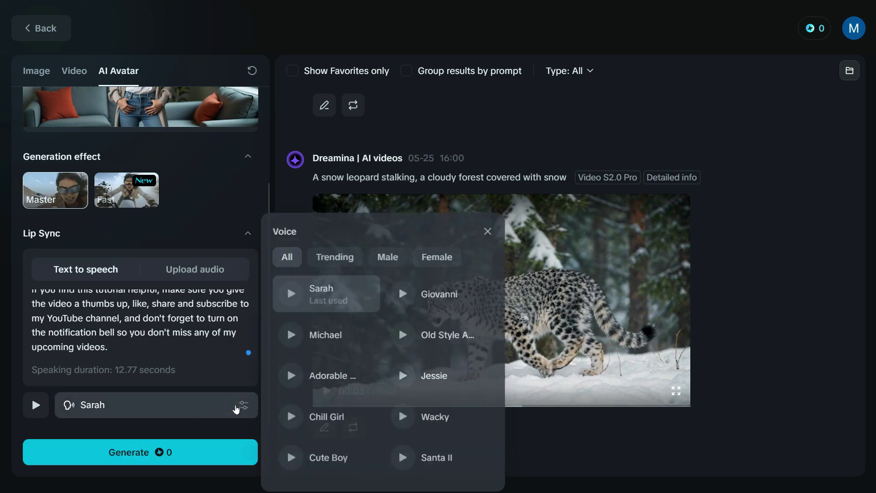
{"action": "scroll", "coordinate": [451, 399], "scroll_direction": "down", "scroll_amount": 4}
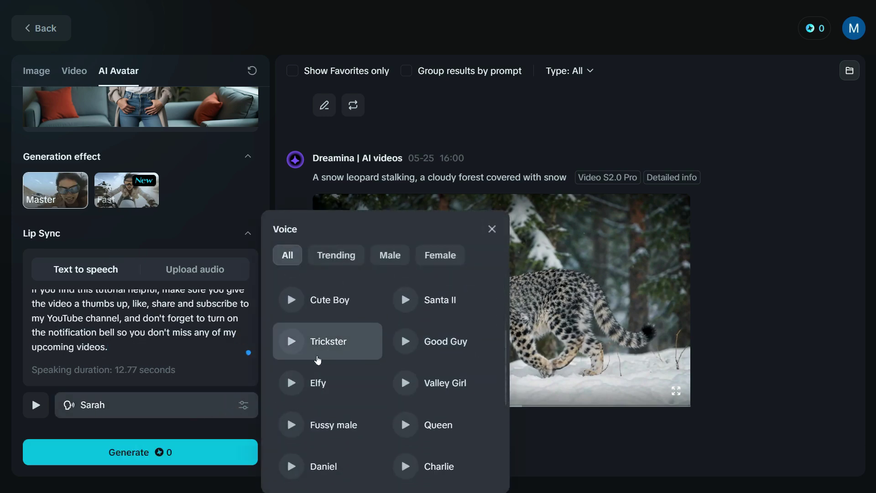
{"action": "scroll", "coordinate": [394, 381], "scroll_direction": "up", "scroll_amount": 4}
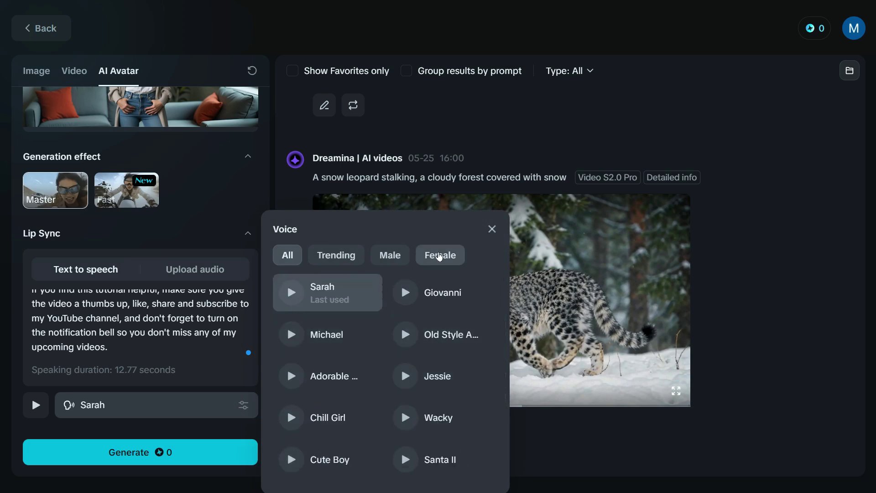
{"action": "left_click", "coordinate": [438, 255]}
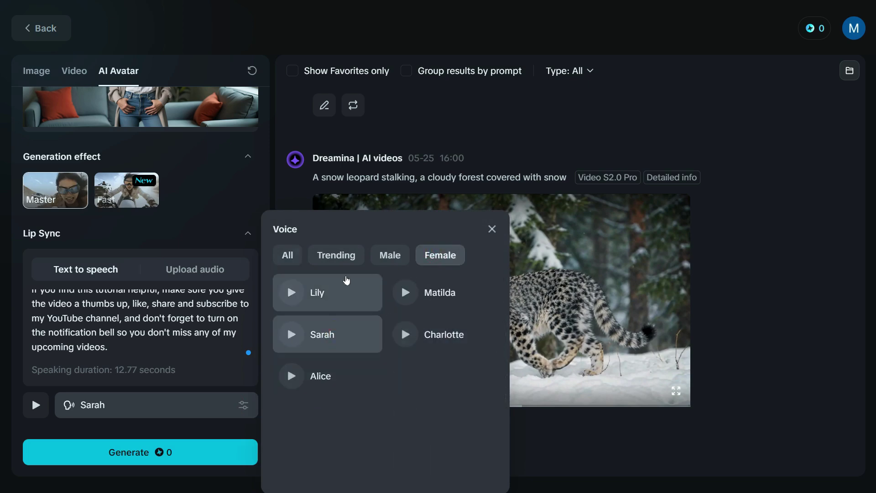
{"action": "left_click", "coordinate": [492, 229]}
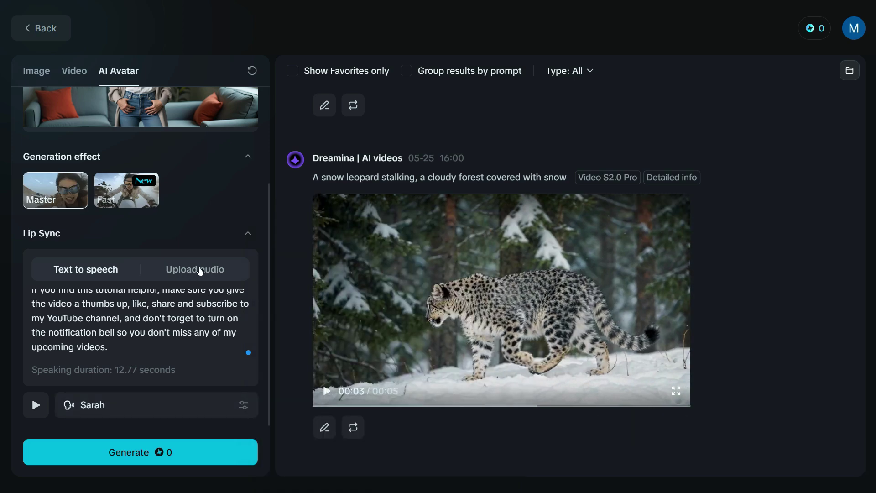
Check the audio upload option, return to text to speech and generate the lip-sync avatar video.
{"action": "left_click", "coordinate": [200, 270]}
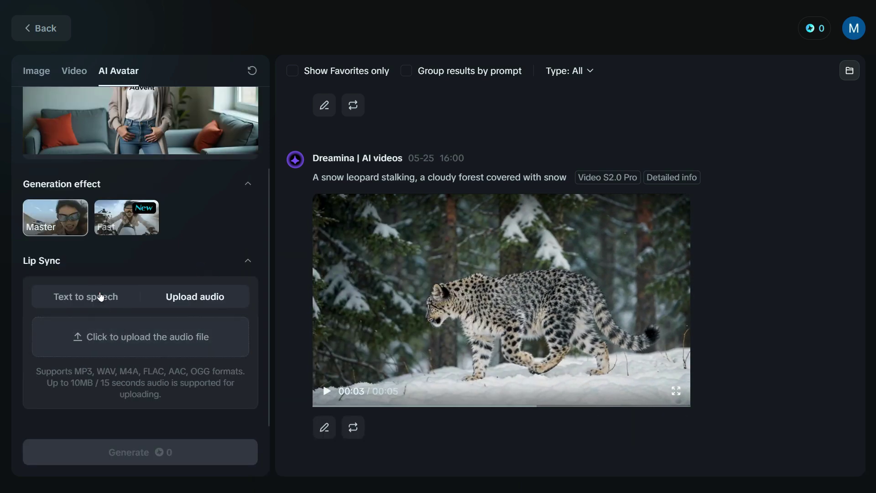
{"action": "left_click", "coordinate": [101, 297]}
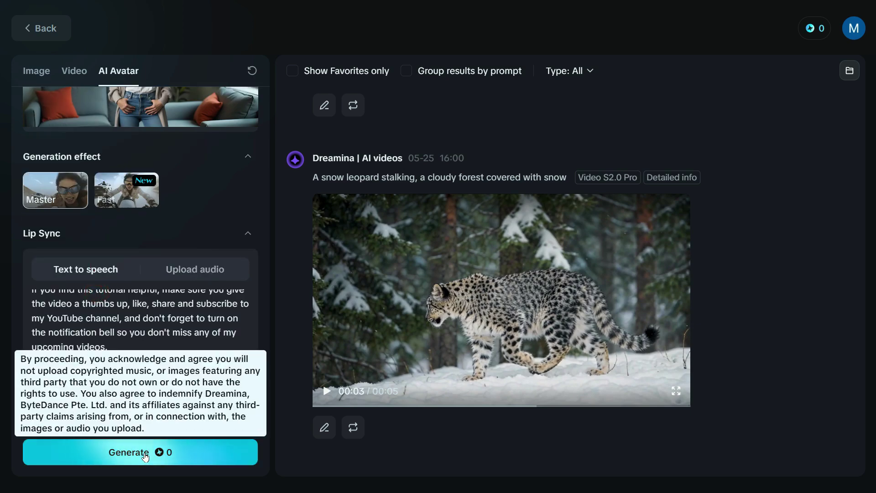
{"action": "left_click", "coordinate": [152, 455]}
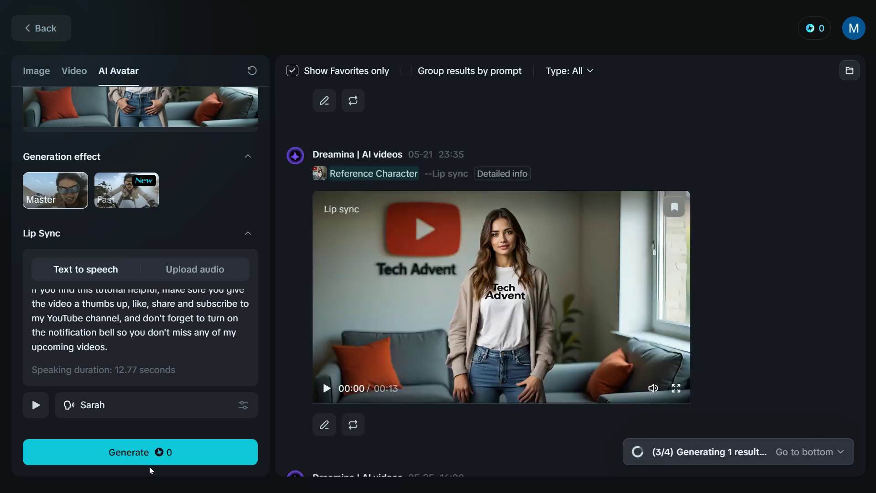
Play the generated lip-sync avatar video and view it in full screen.
{"action": "mouse_move", "coordinate": [450, 349]}
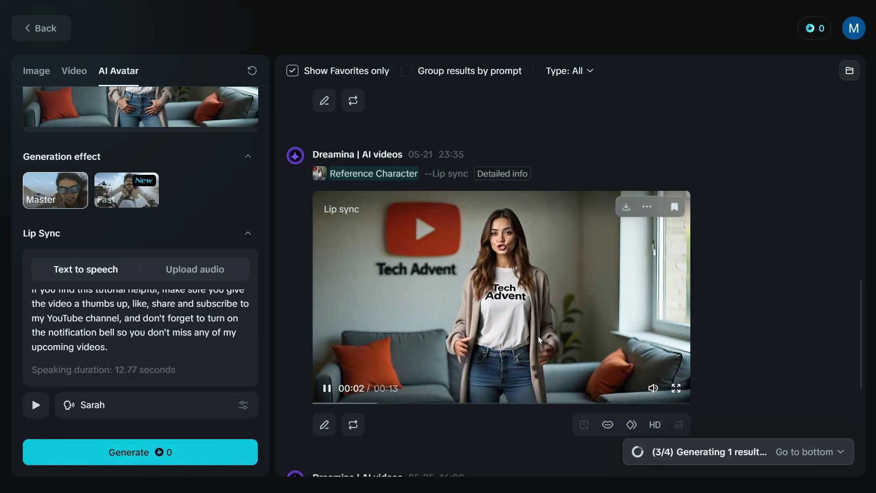
{"action": "left_click", "coordinate": [677, 389]}
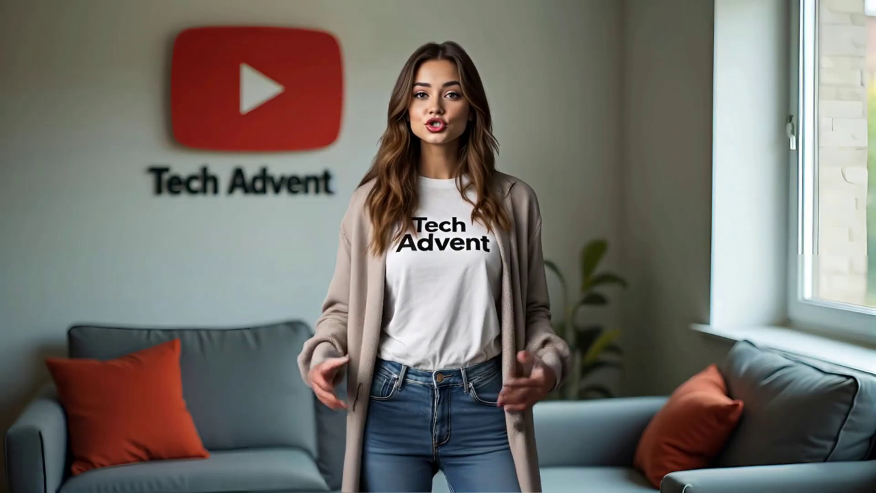